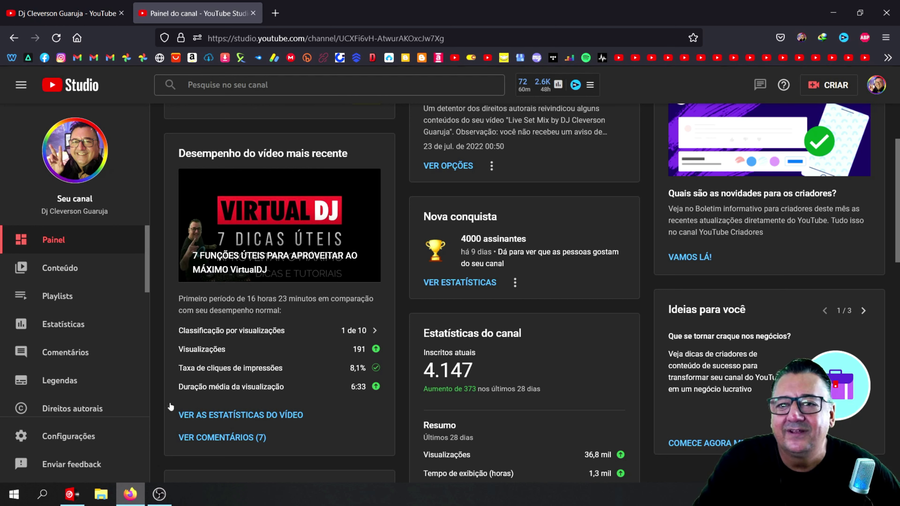
Look through the Top Skins, Virtual DJ and Lives ao Vivo video sections on the YouTube channel's home page
{"action": "left_click", "coordinate": [89, 21]}
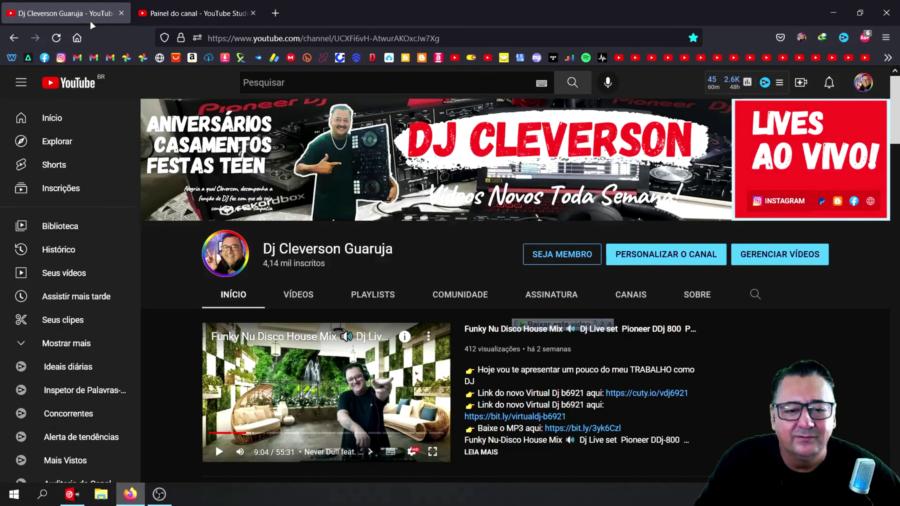
{"action": "scroll", "coordinate": [189, 241], "scroll_direction": "down", "scroll_amount": 10}
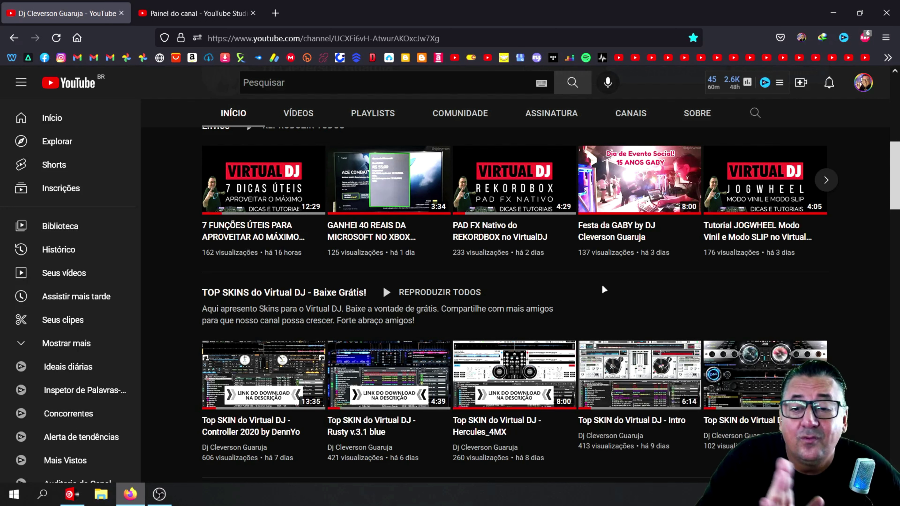
{"action": "scroll", "coordinate": [602, 283], "scroll_direction": "down", "scroll_amount": 5}
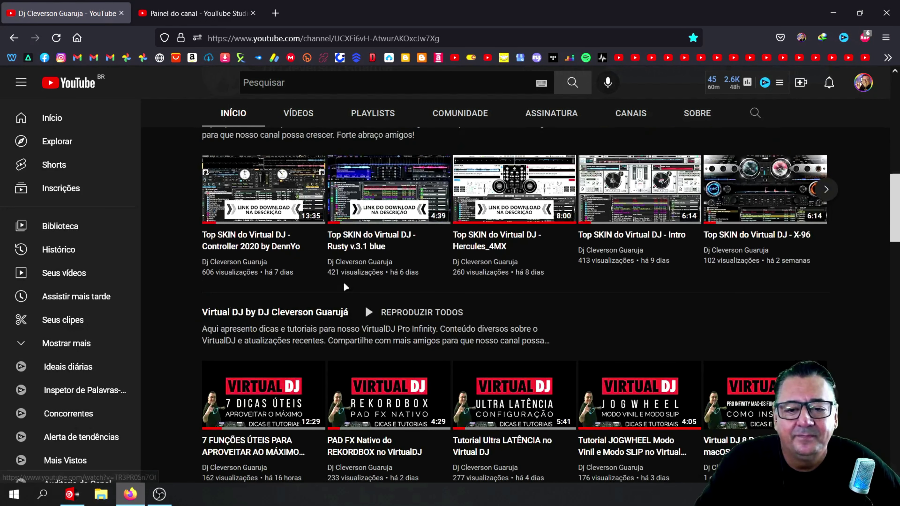
{"action": "scroll", "coordinate": [345, 287], "scroll_direction": "down", "scroll_amount": 3}
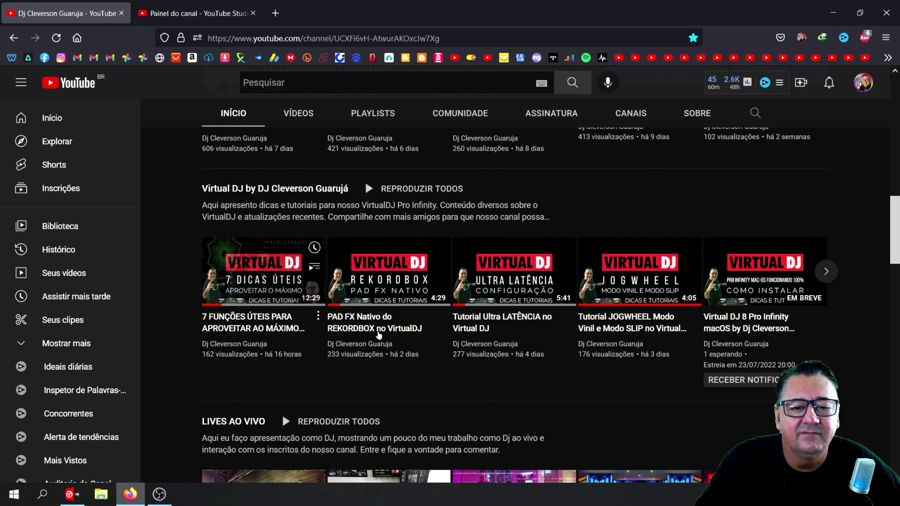
{"action": "scroll", "coordinate": [319, 291], "scroll_direction": "down", "scroll_amount": 5}
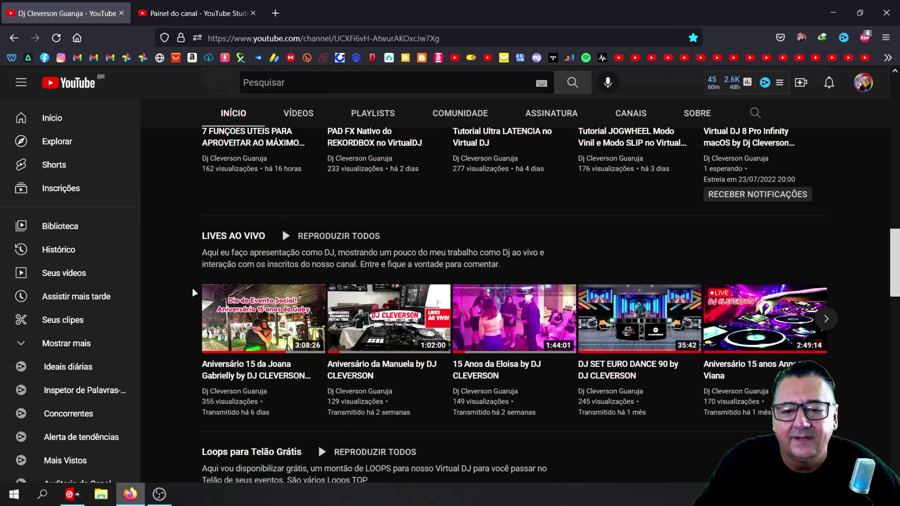
{"action": "scroll", "coordinate": [193, 289], "scroll_direction": "up", "scroll_amount": 10}
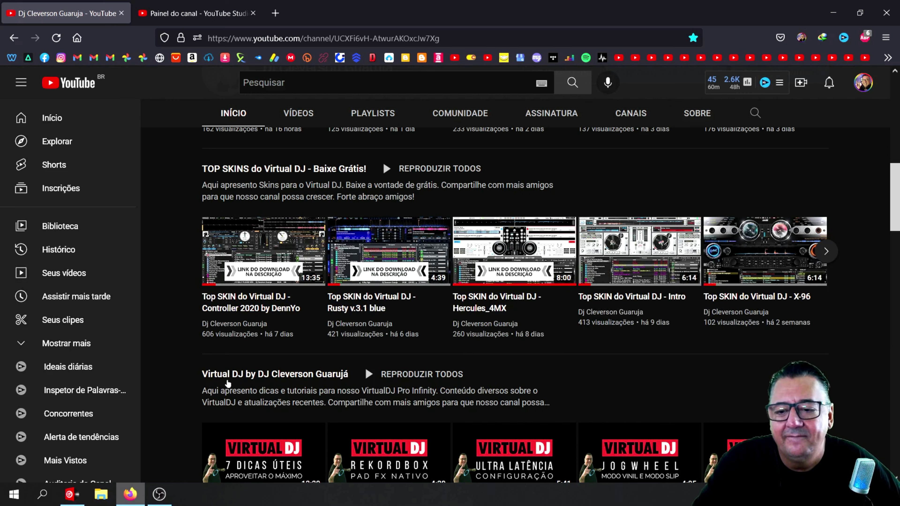
Switch to VirtualDJ, search the Pads extensions for "brake" to check the Brake FX entry, and close the extensions window
{"action": "left_click", "coordinate": [72, 496]}
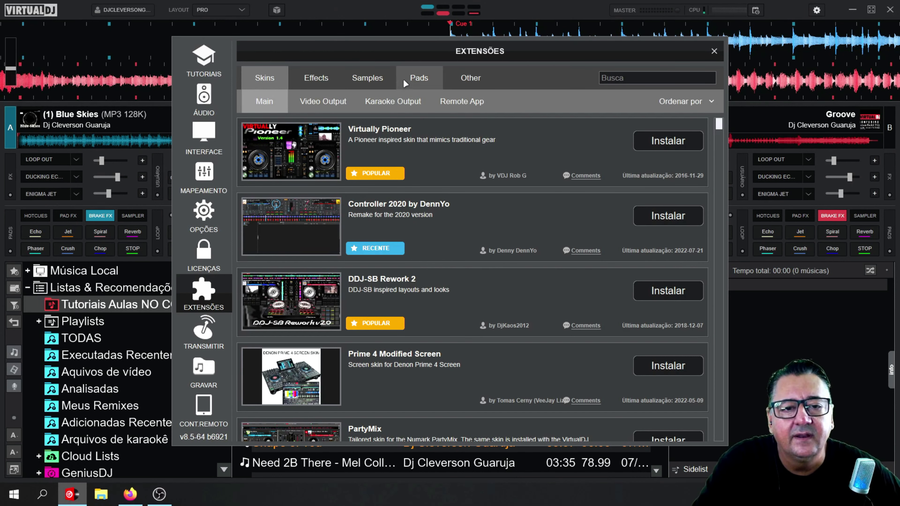
{"action": "left_click", "coordinate": [412, 80]}
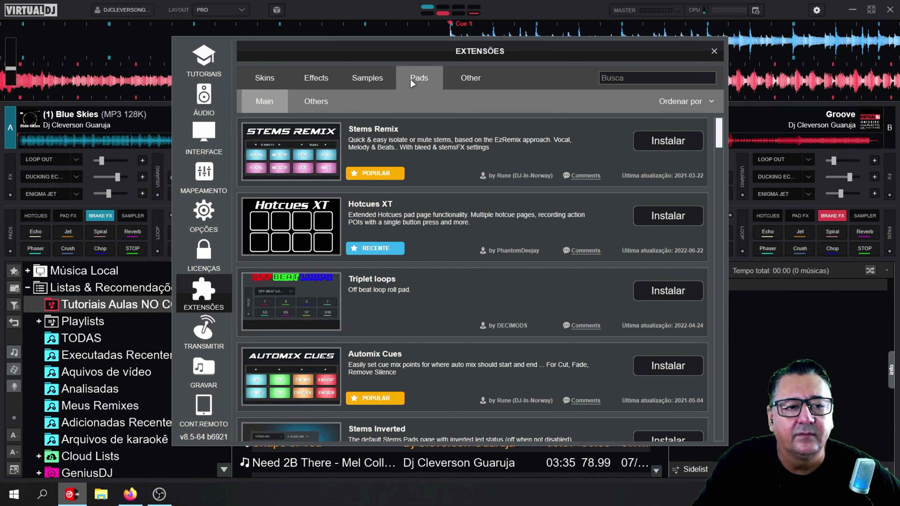
{"action": "left_click", "coordinate": [616, 76]}
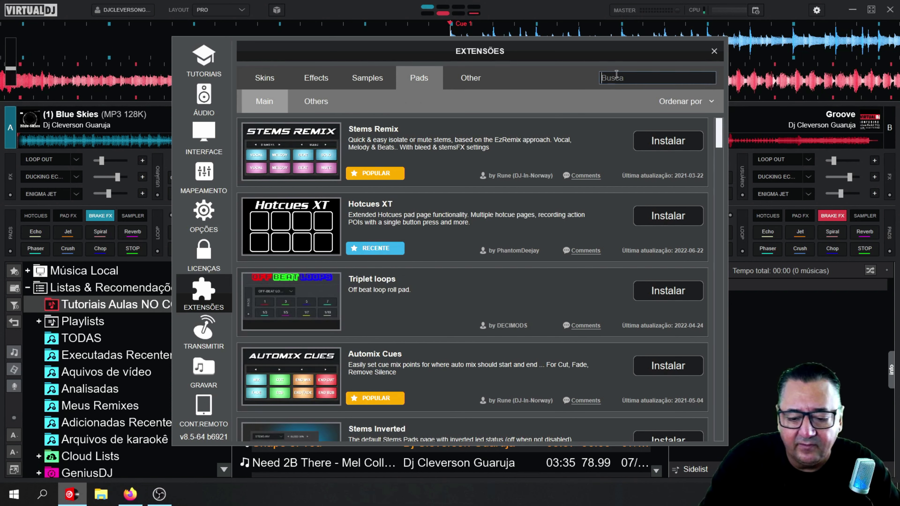
{"action": "type", "text": "brake"}
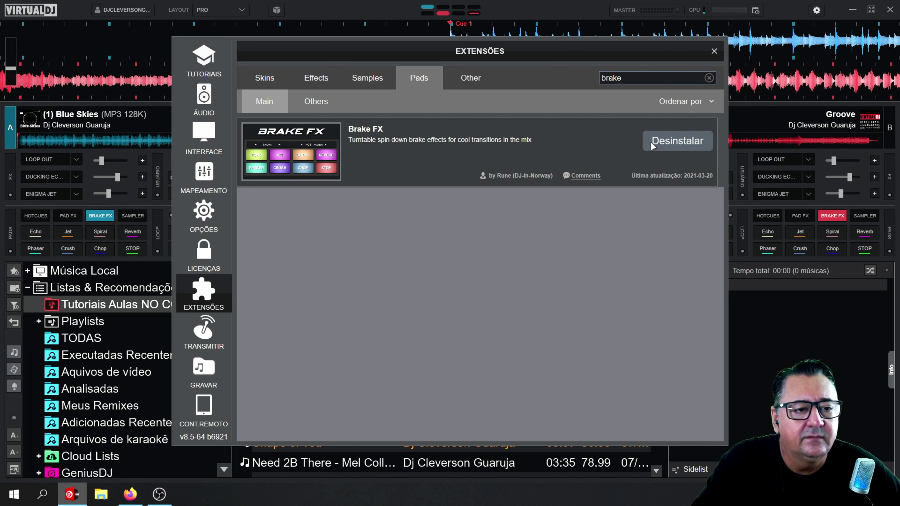
{"action": "left_click", "coordinate": [713, 53]}
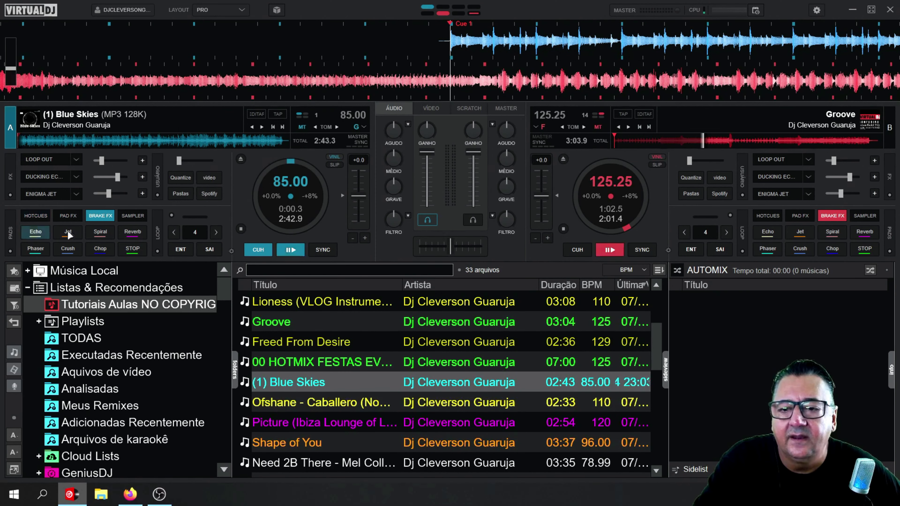
Choose Brake FX as the third pad page on deck A and start playing Blue Skies
{"action": "left_click", "coordinate": [96, 217]}
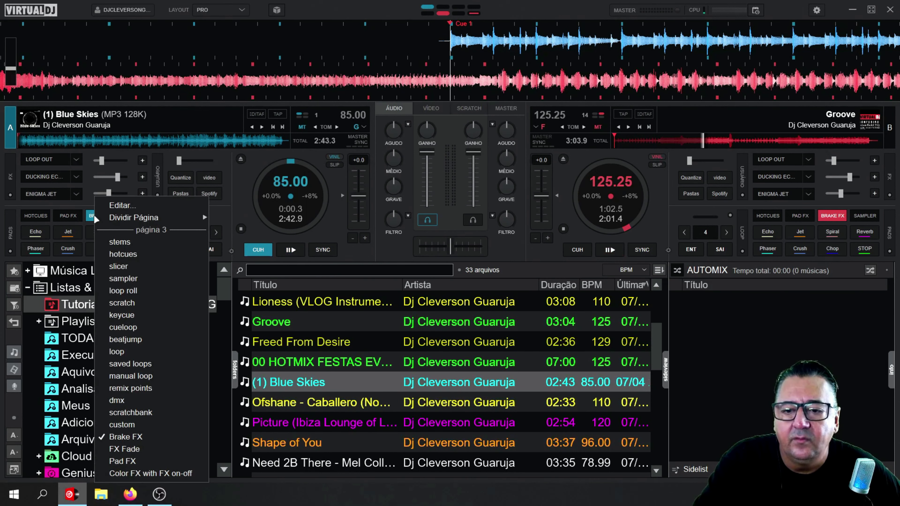
{"action": "left_click", "coordinate": [136, 436]}
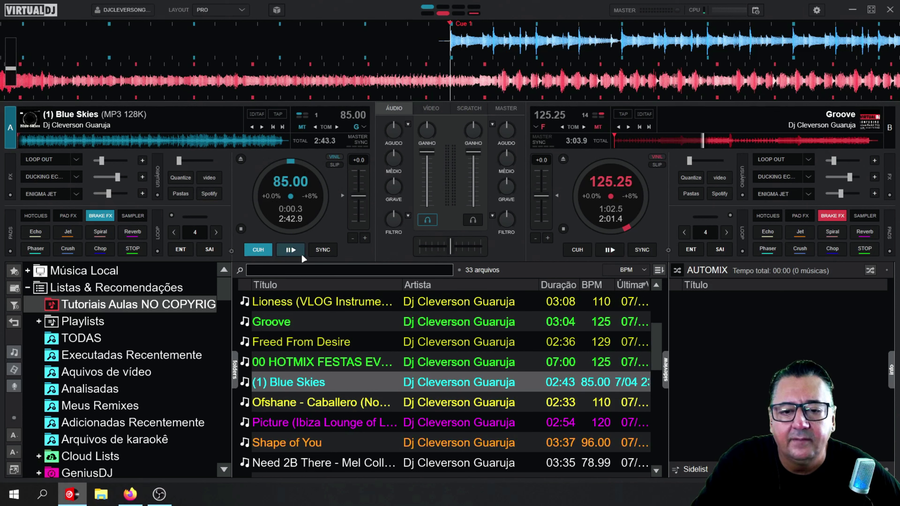
{"action": "left_click", "coordinate": [287, 248]}
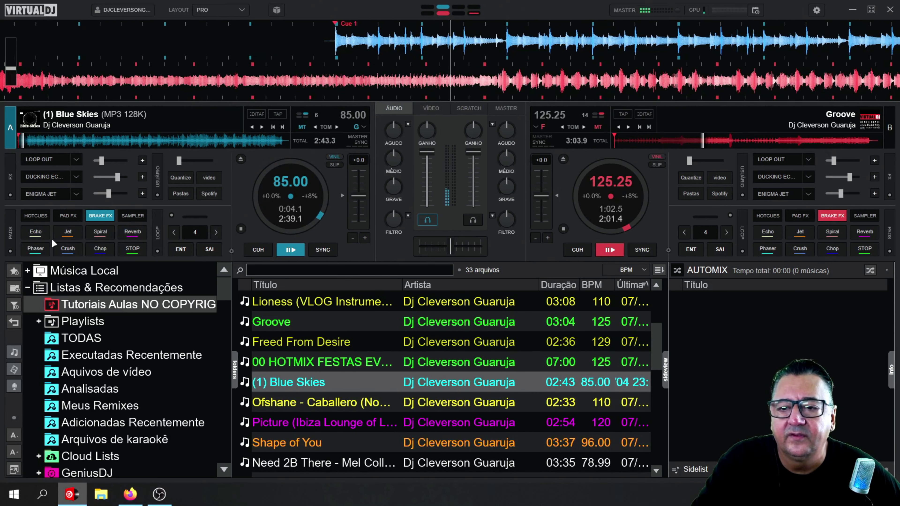
Trigger the Echo, Jet and Spiral brake effects on deck A and the Reverb brake effect on deck B
{"action": "left_click", "coordinate": [39, 233]}
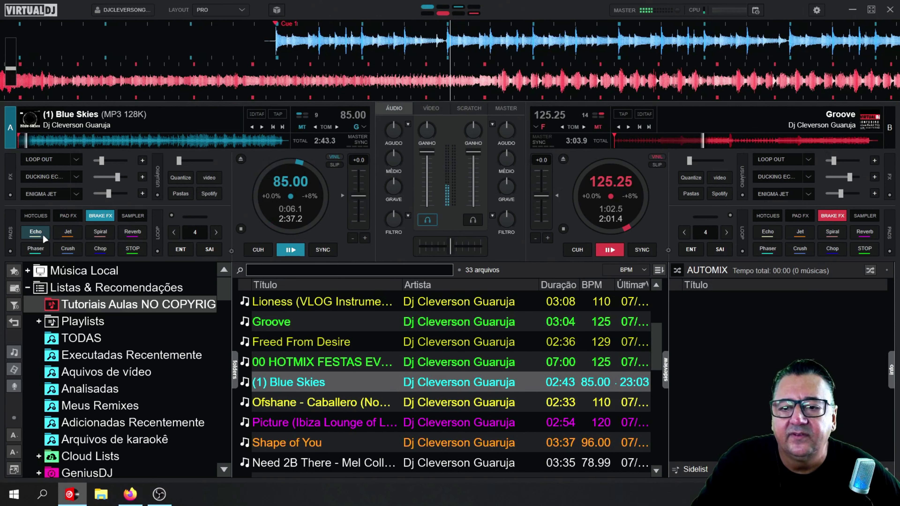
{"action": "left_click", "coordinate": [69, 234]}
{"action": "left_click", "coordinate": [39, 234]}
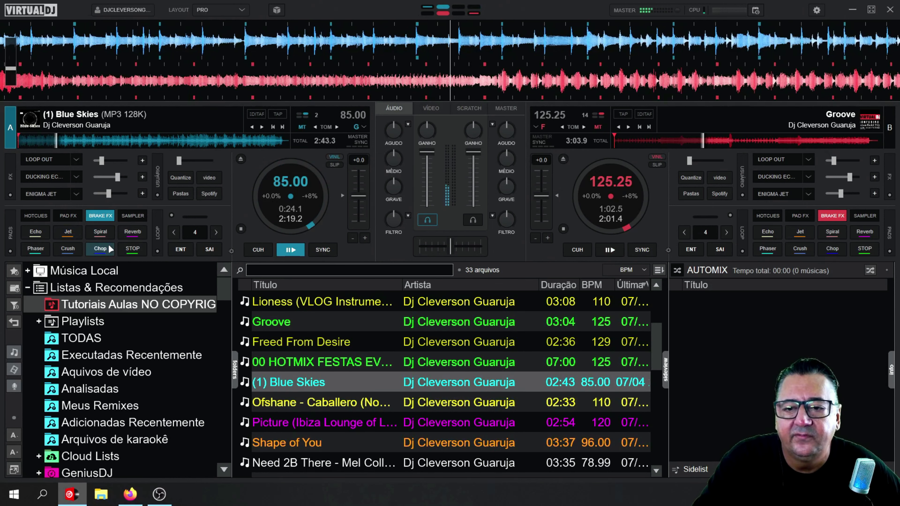
{"action": "left_click", "coordinate": [101, 232]}
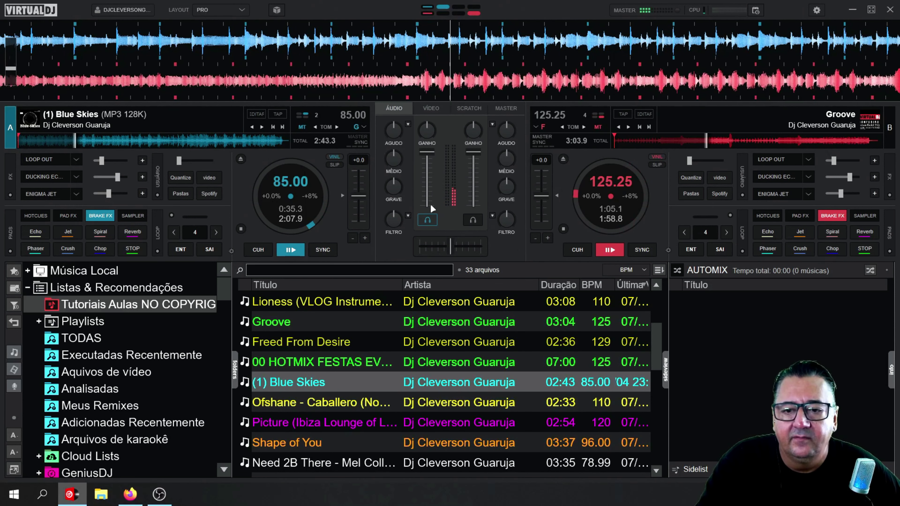
{"action": "left_click", "coordinate": [871, 236]}
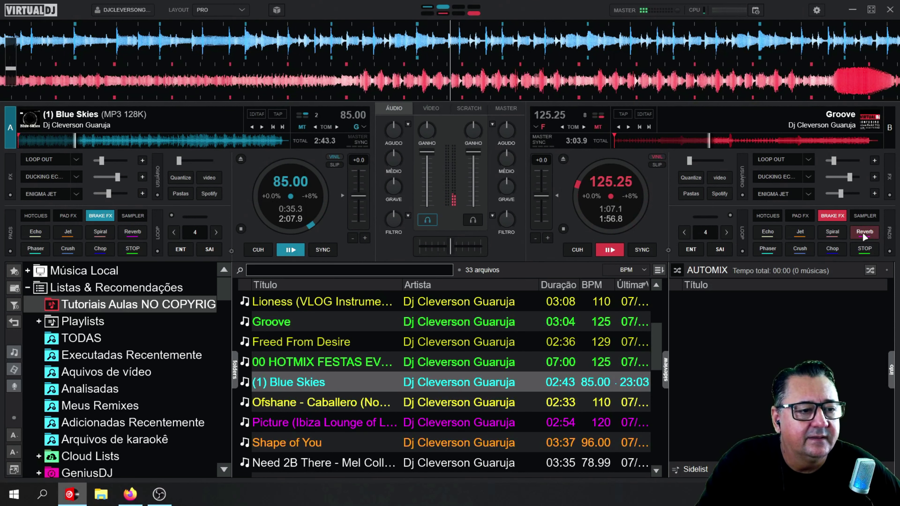
Resume Blue Skies on deck A and brake it with the Chop and Echo effects
{"action": "left_click", "coordinate": [287, 251]}
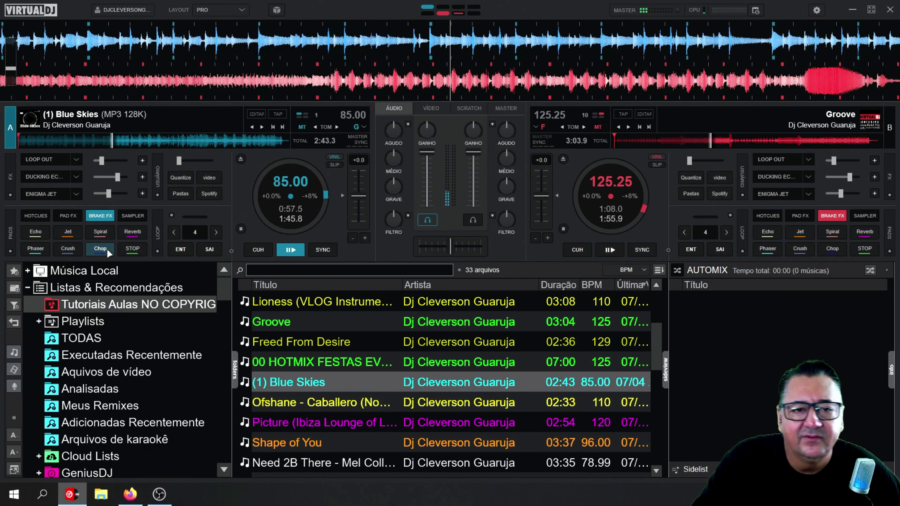
{"action": "left_click", "coordinate": [101, 248]}
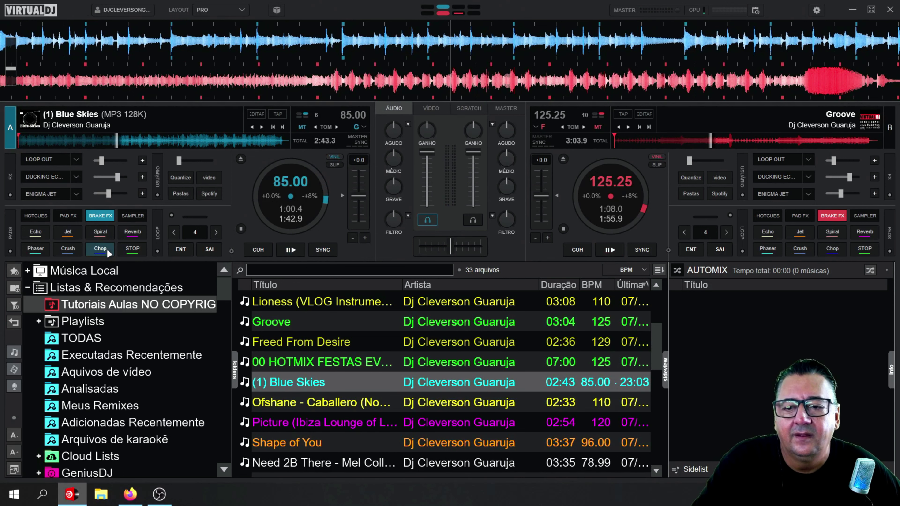
{"action": "left_click", "coordinate": [101, 248]}
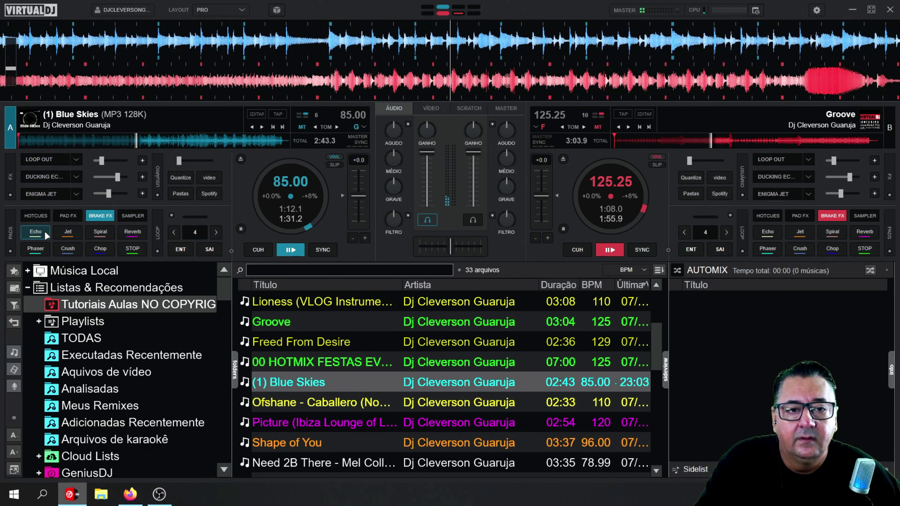
{"action": "left_click", "coordinate": [35, 232]}
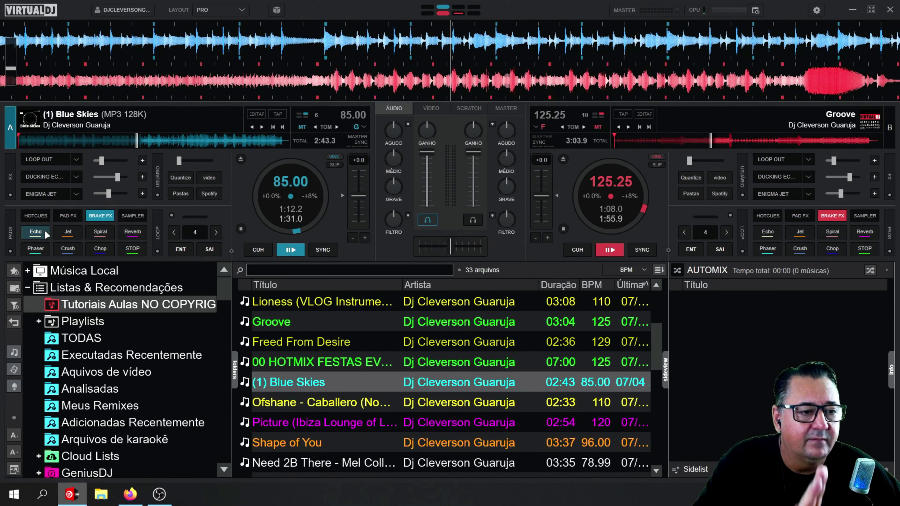
{"action": "left_click", "coordinate": [45, 231]}
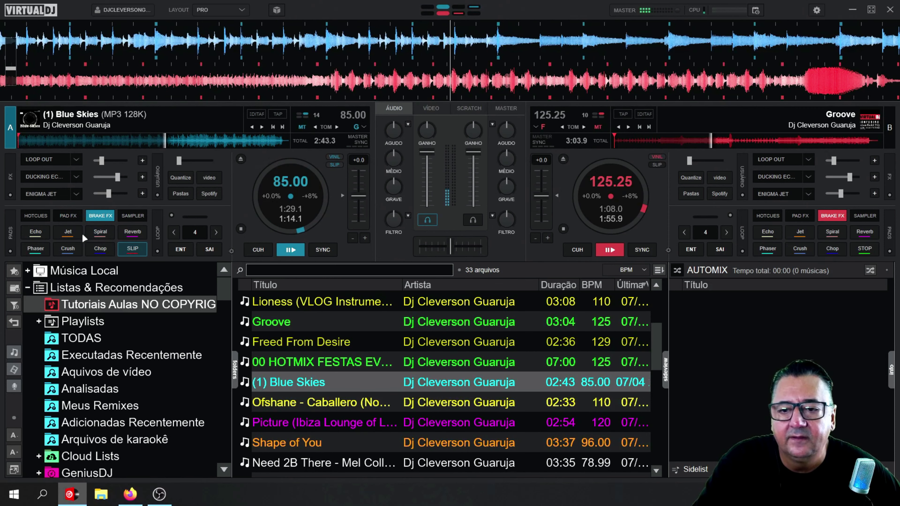
Trigger the Jet, Spiral, Chop, Crush, Phaser and Reverb brake effects on deck A in slip mode, and switch the mode back to STOP
{"action": "left_click", "coordinate": [64, 232]}
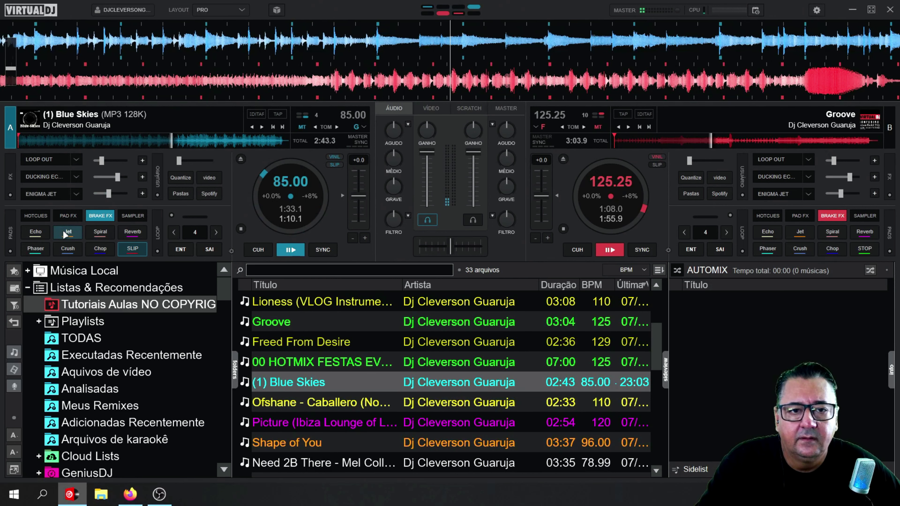
{"action": "left_click", "coordinate": [100, 230]}
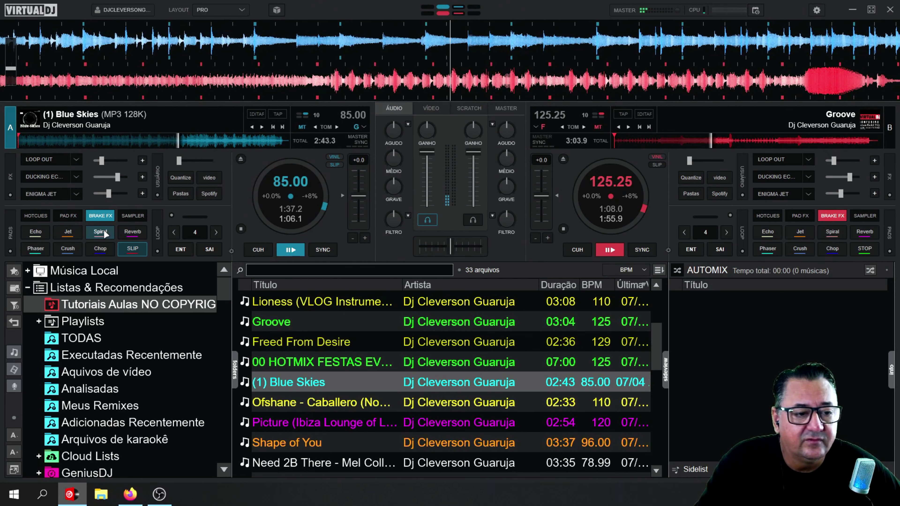
{"action": "left_click", "coordinate": [106, 250]}
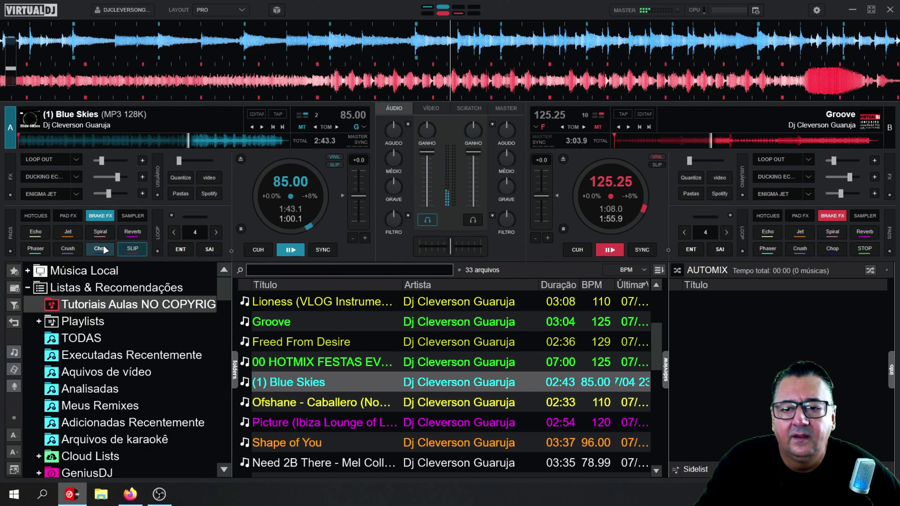
{"action": "left_click", "coordinate": [79, 250]}
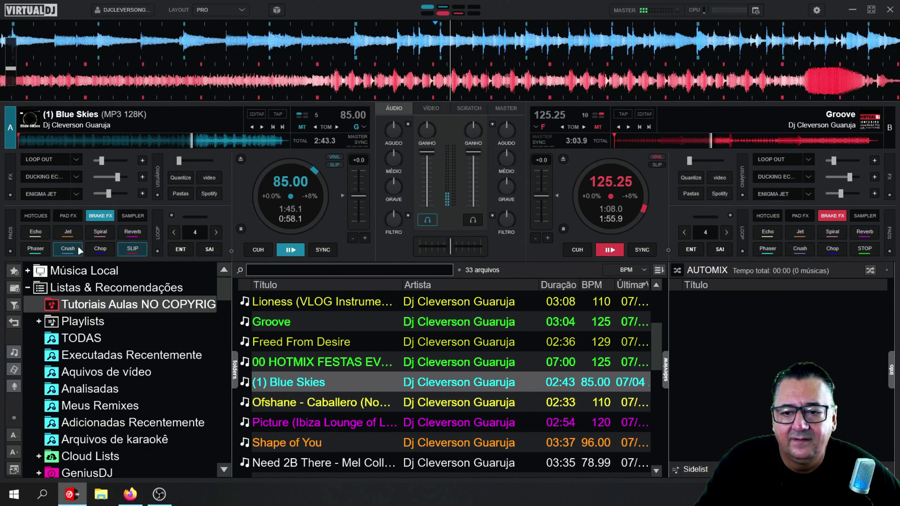
{"action": "left_click", "coordinate": [35, 253]}
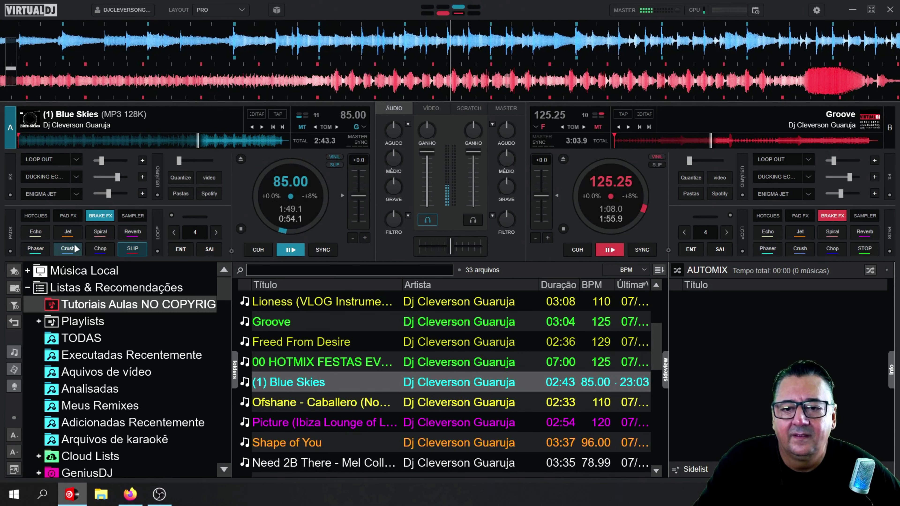
{"action": "left_click", "coordinate": [122, 236]}
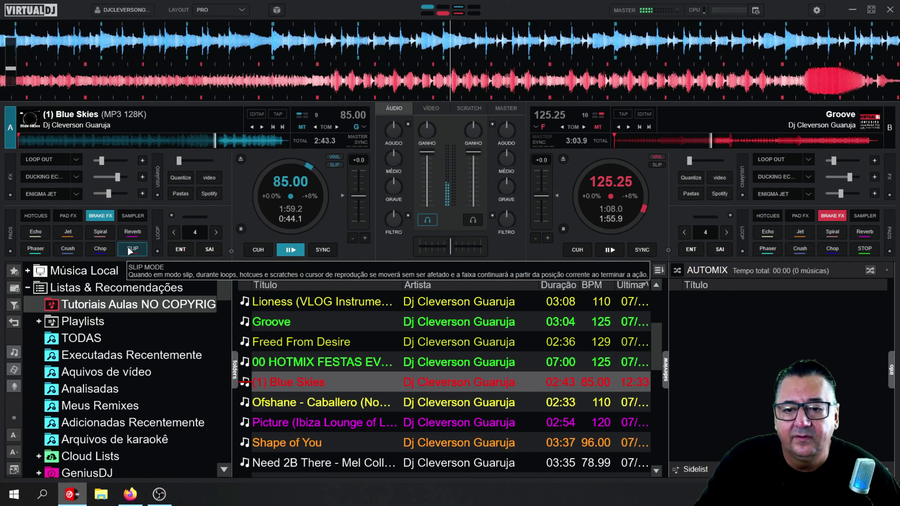
{"action": "left_click", "coordinate": [129, 248]}
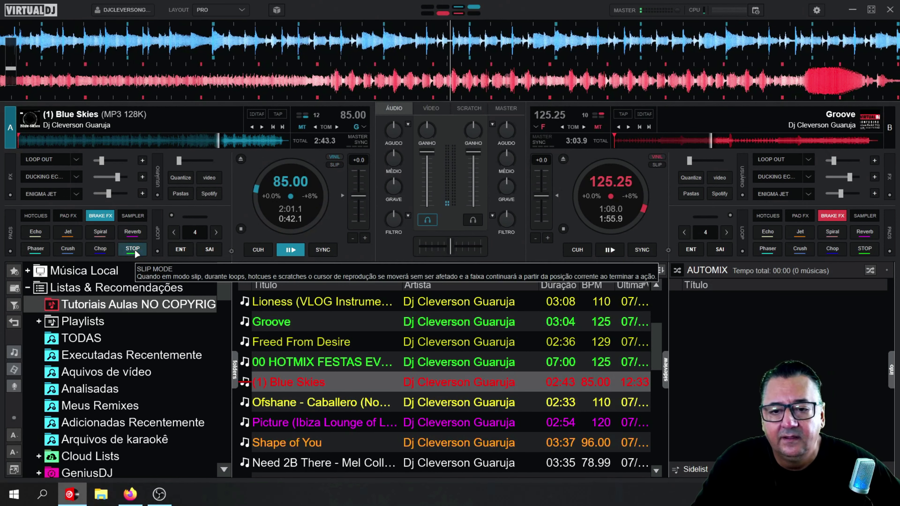